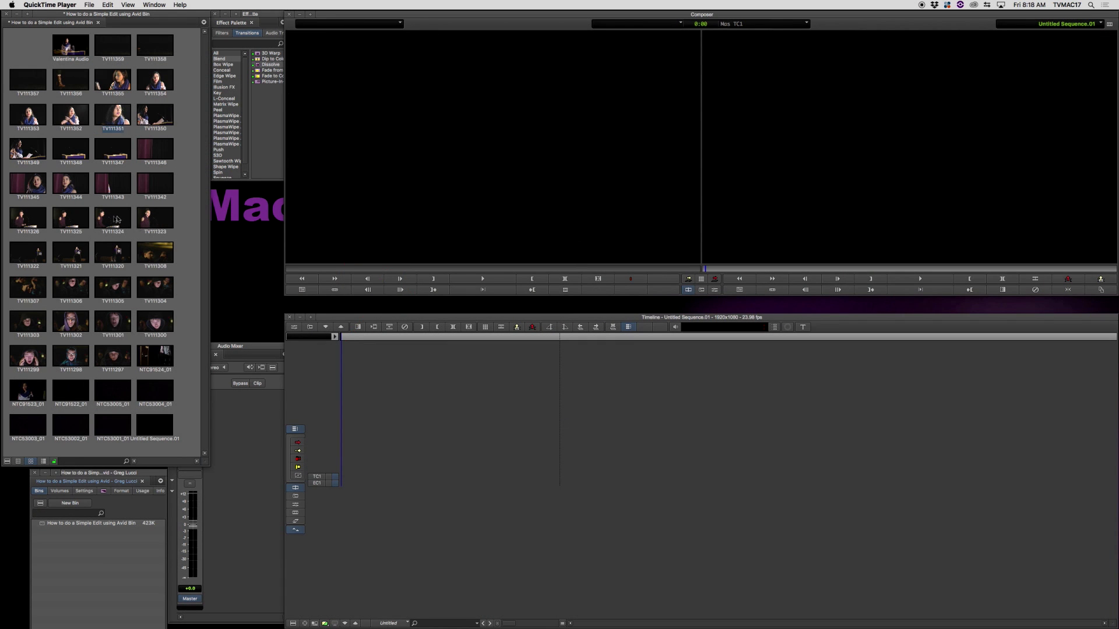
Load the TV111324 clip from the bin into the source monitor
double_click(114, 219)
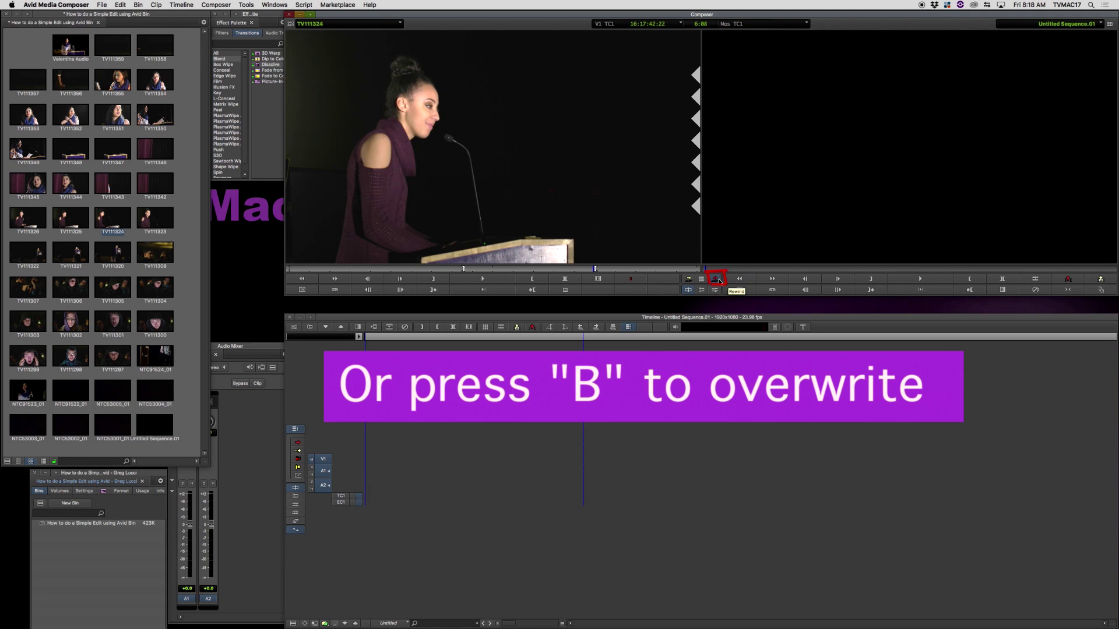
Overwrite TV111324 into the sequence, park near 01:00:00:14, and trim the first clip
click(717, 280)
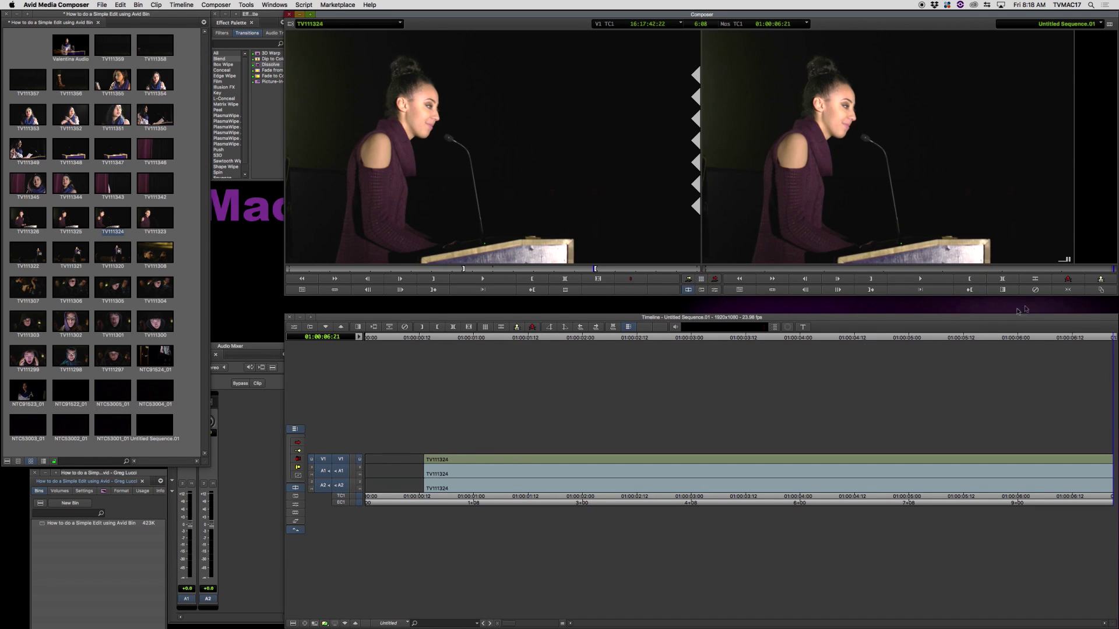
drag(437, 464, 429, 472)
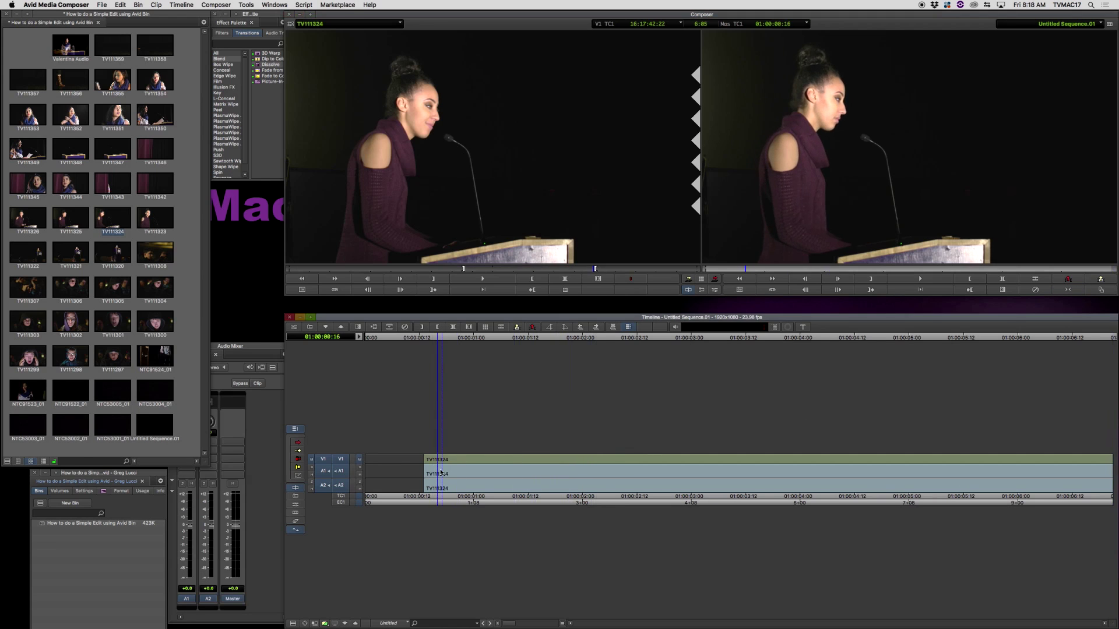
click(298, 447)
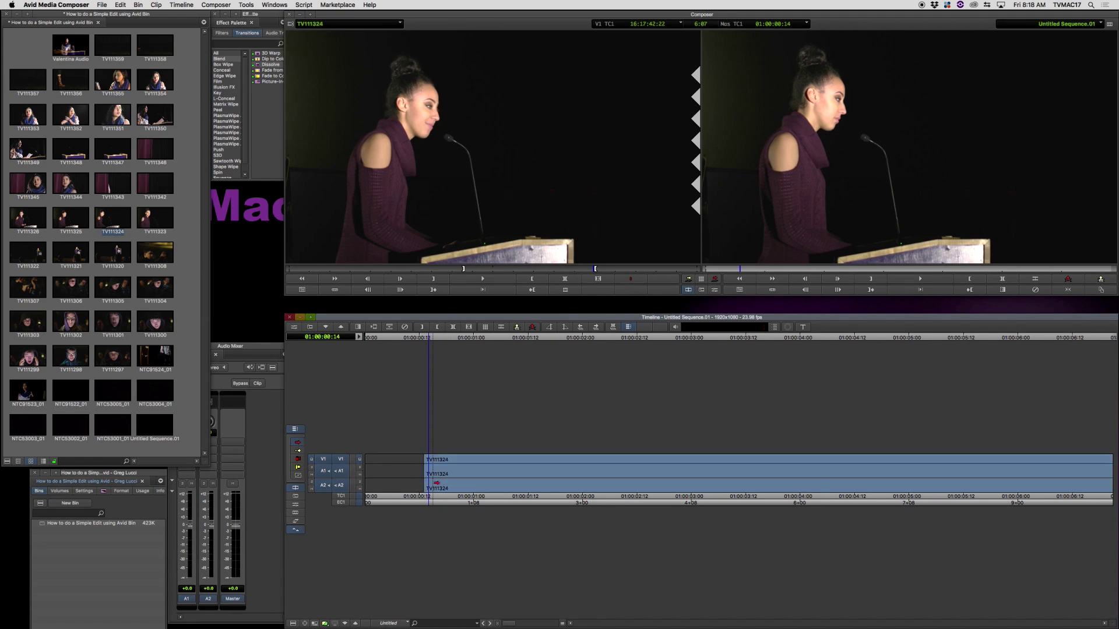
drag(428, 473, 372, 479)
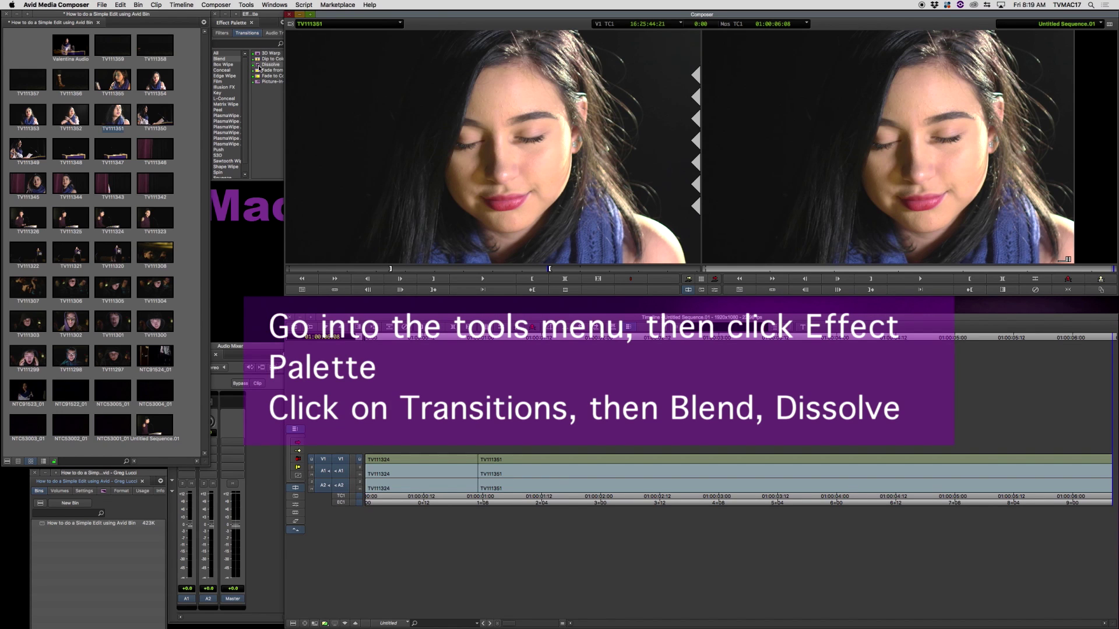
Apply the Blend > Dissolve transition to the first clip on V1
click(368, 459)
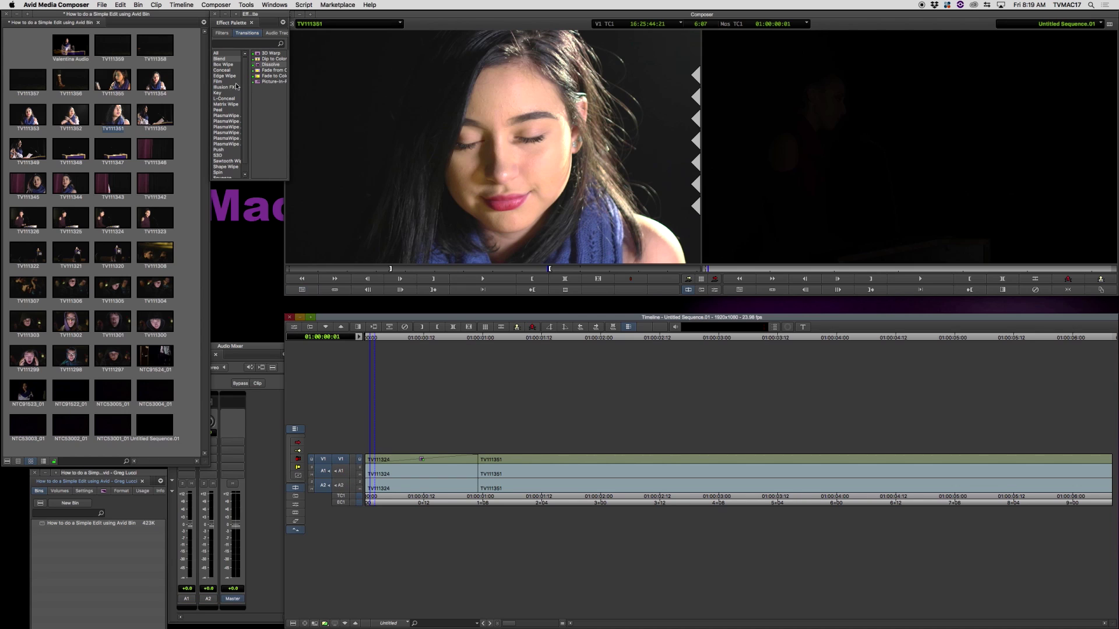
Place a Dissolve on the TV111324–TV111361 cut and resize it with Size to Fit
double_click(479, 460)
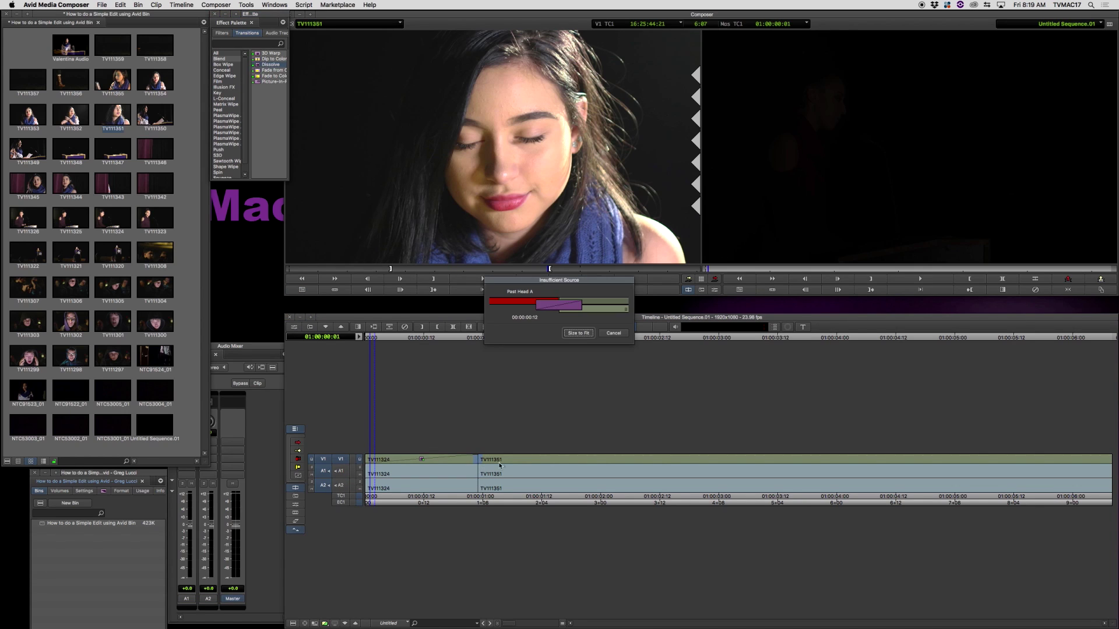
click(576, 334)
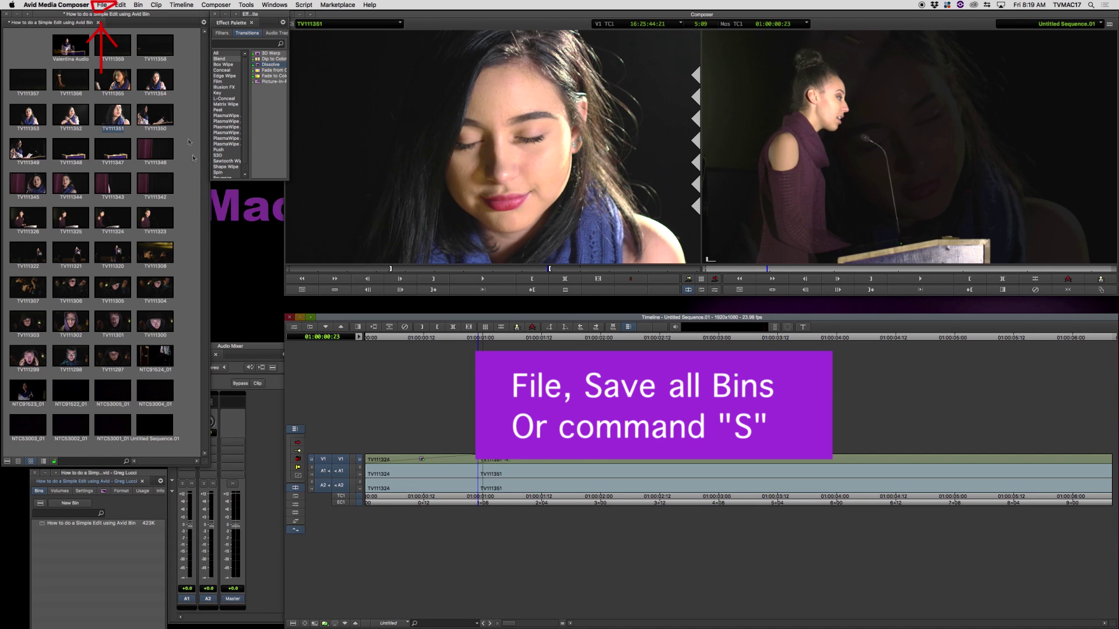
Save all bins with File > Save All Bins
click(103, 4)
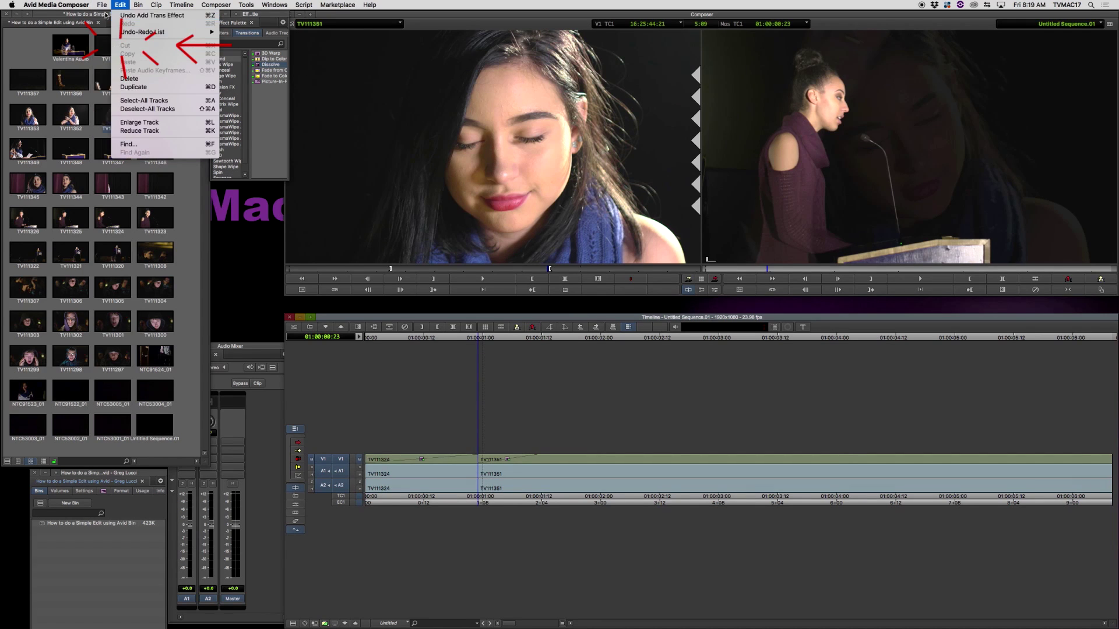
click(113, 46)
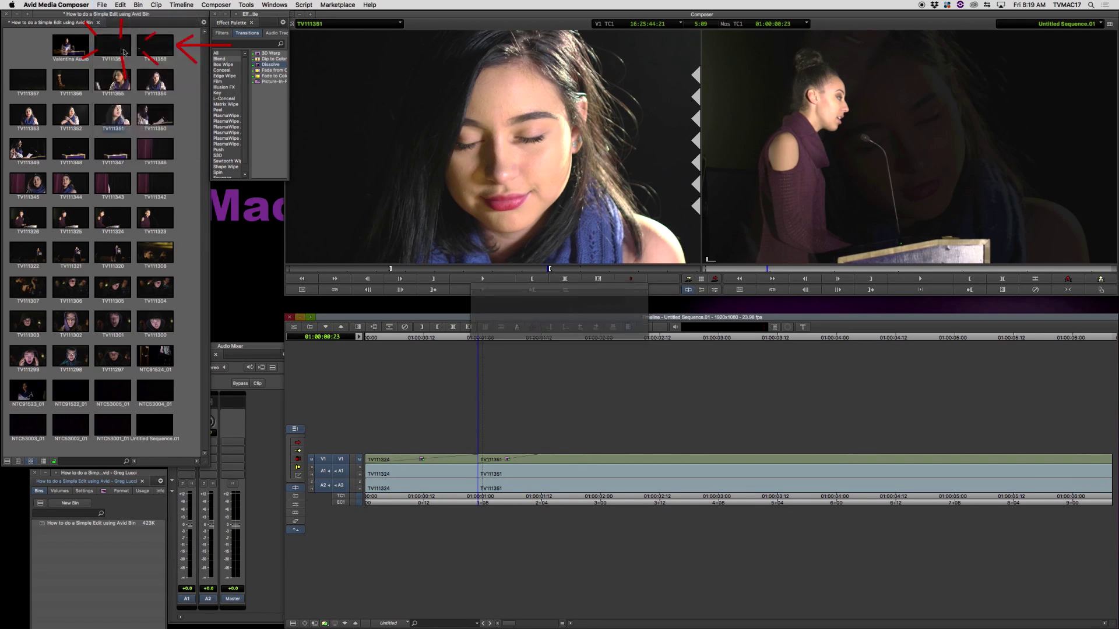